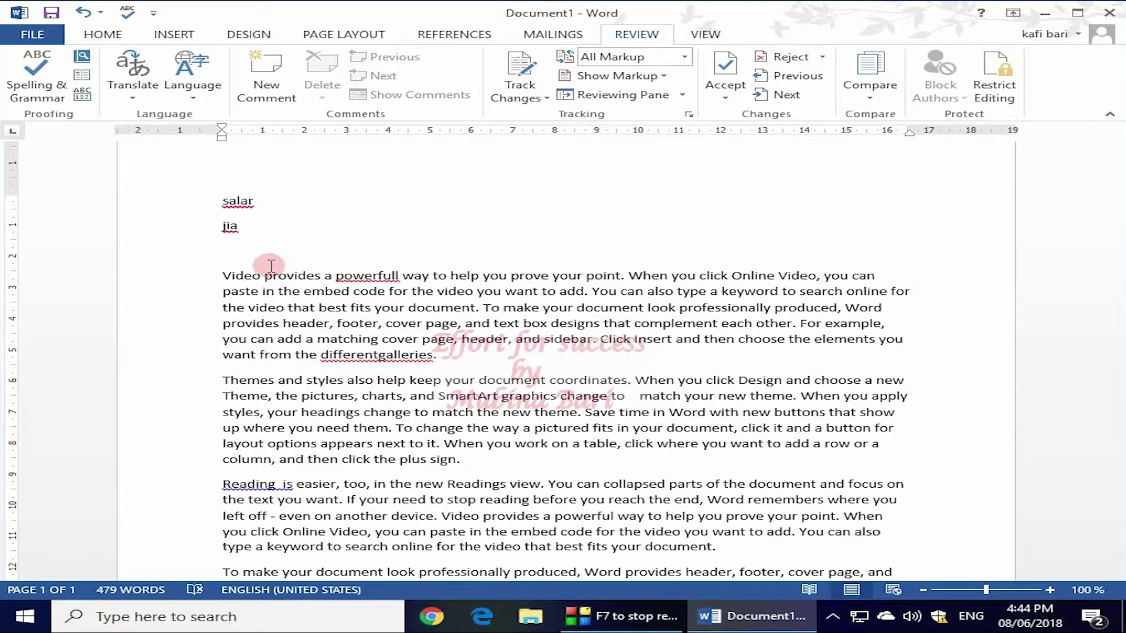
- Run a spelling check on the name on the first line and add it to the dictionary
left_click_drag(221, 199, 261, 200)
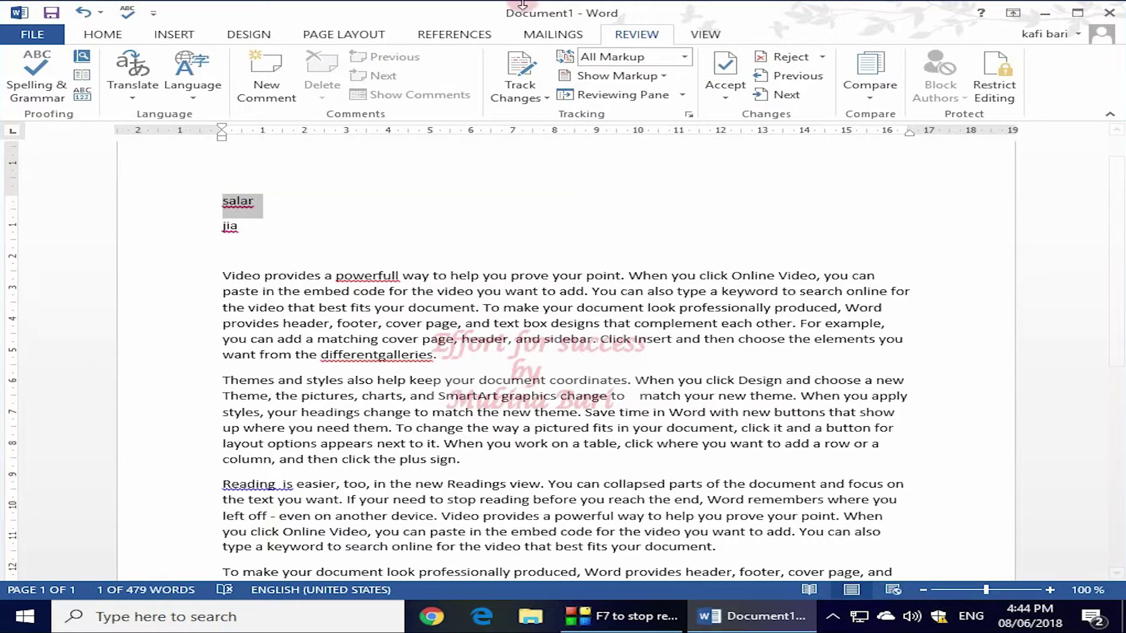
left_click(37, 76)
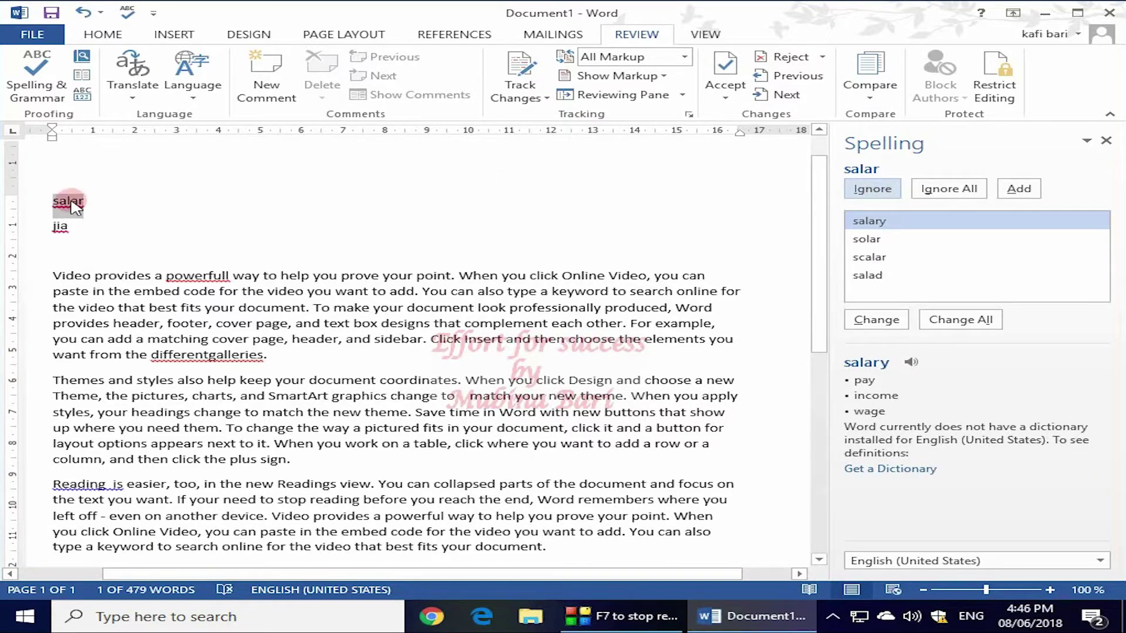
left_click(1022, 189)
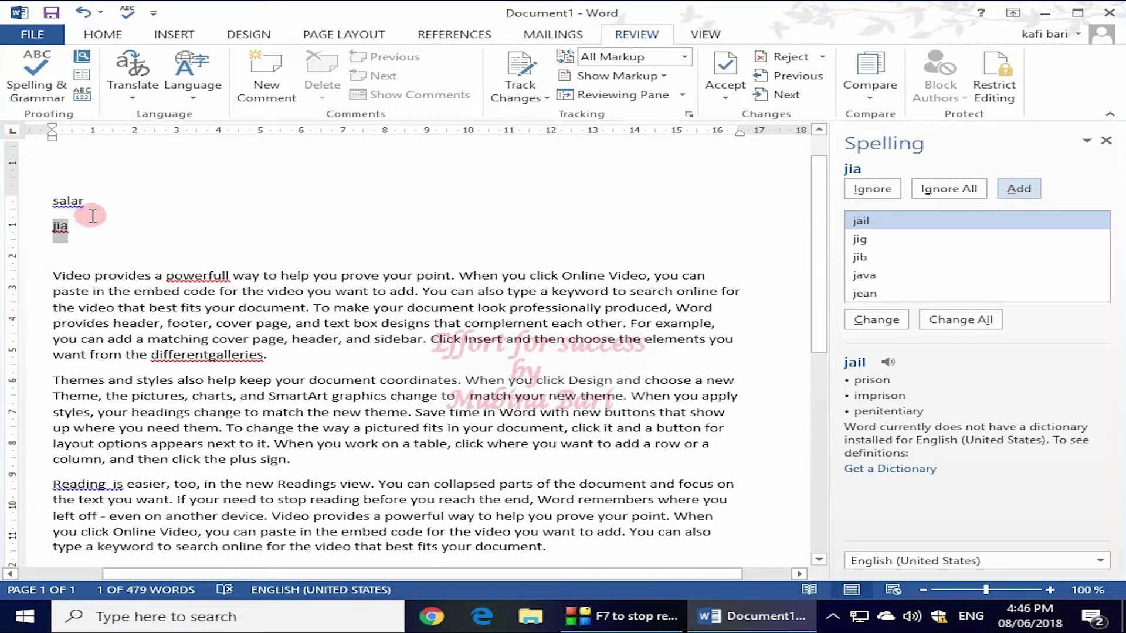
- Replace the lowercase initial of the name on the first line with a capital S
left_click(59, 200)
key("BackSpace")
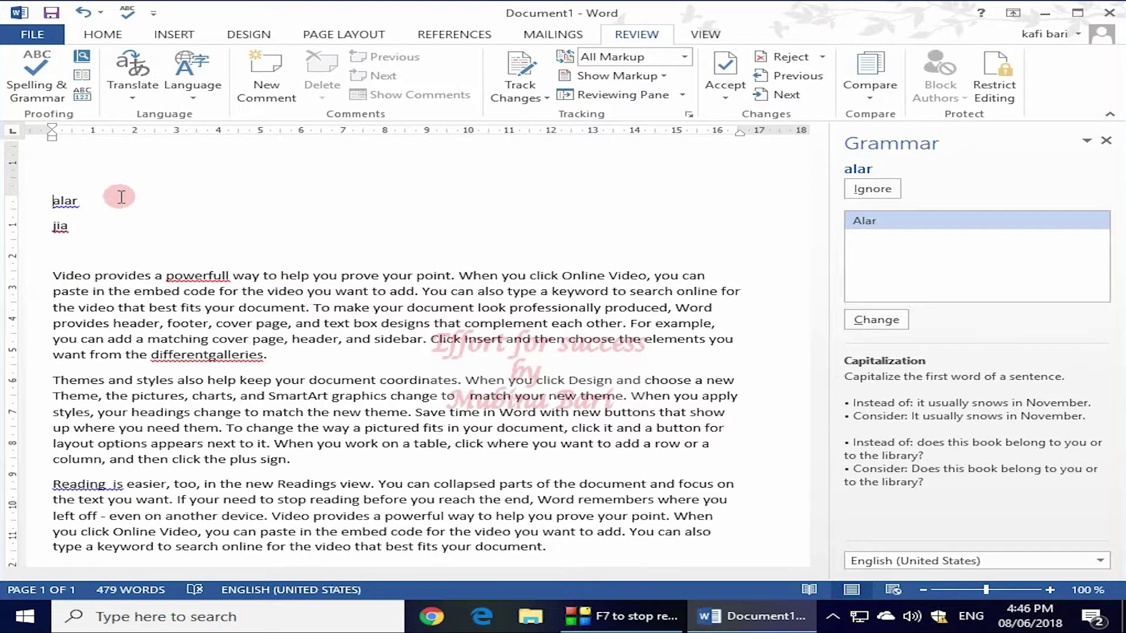
type("S")
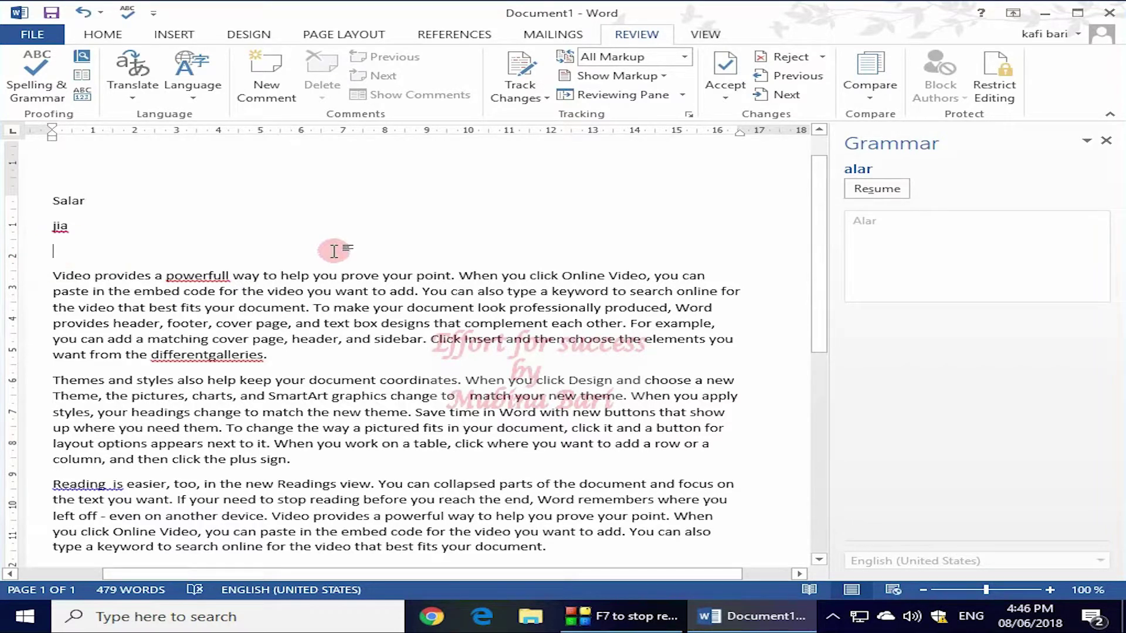
- Ignore the spelling flag on the capitalized second-line name once, and enter that name again on a new line below the third line
left_click(201, 226)
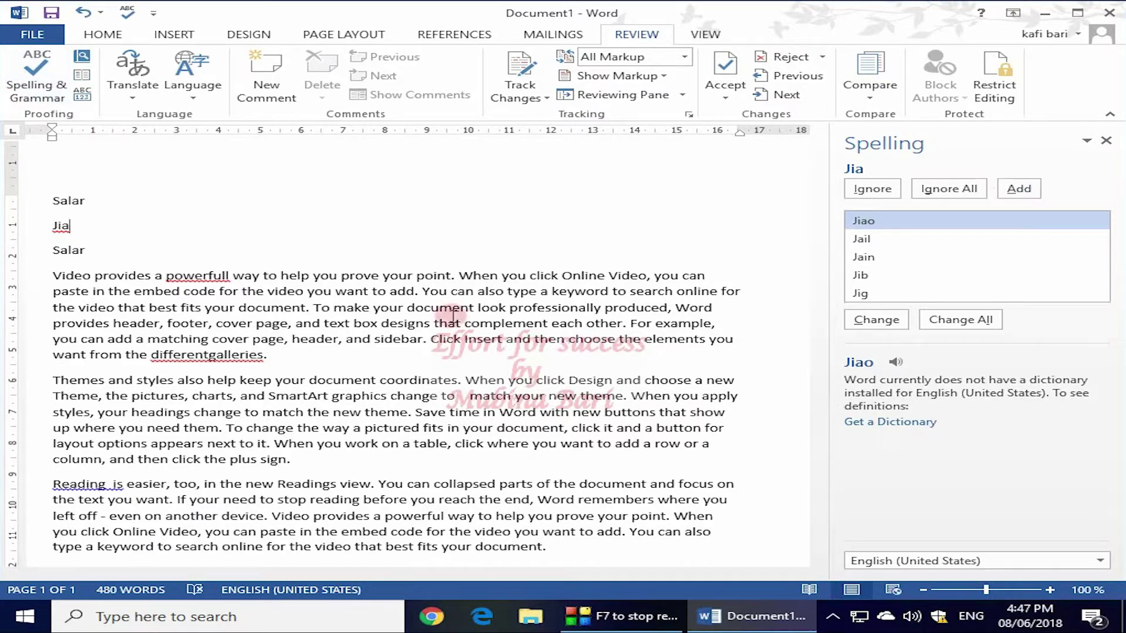
left_click(868, 190)
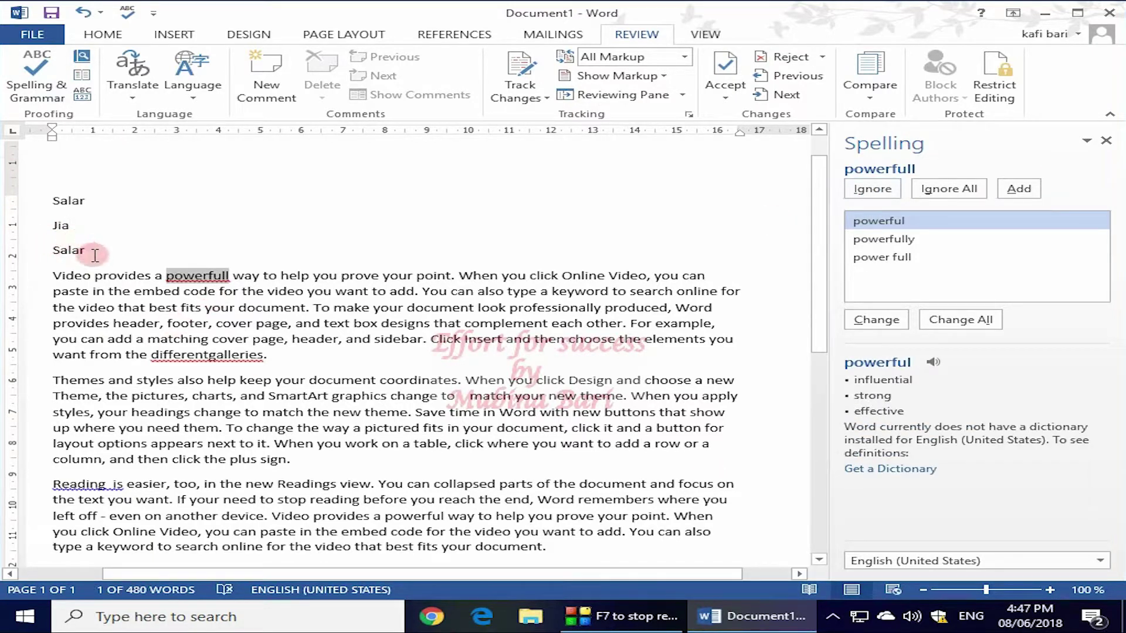
left_click(54, 259)
left_click(92, 248)
key("Return")
type("Jia")
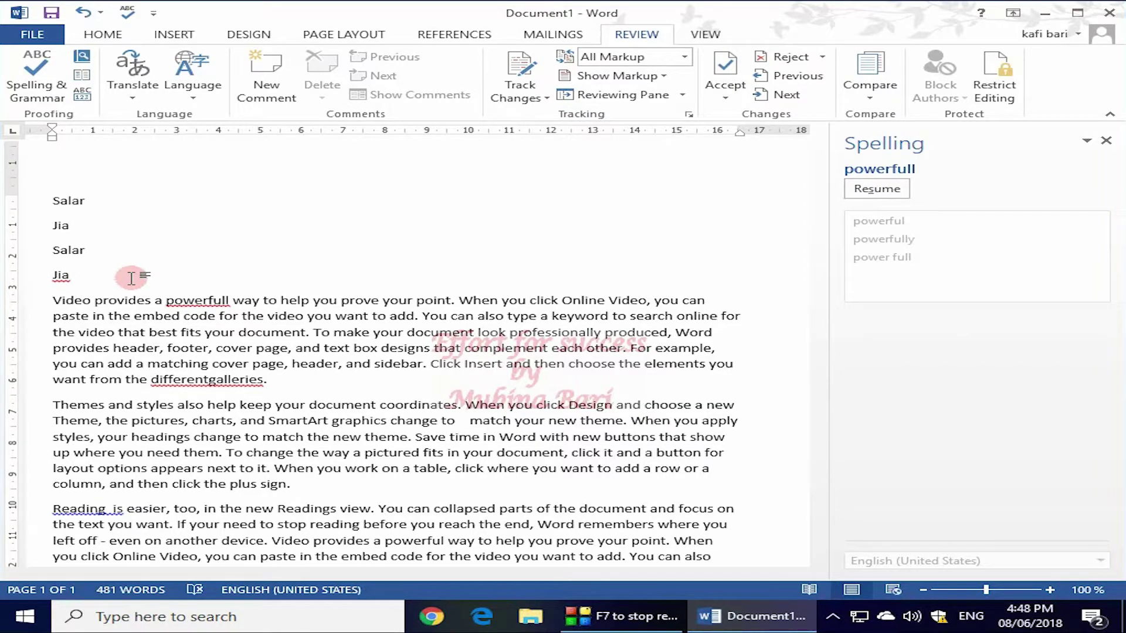
- Spell-check "powerfull" in the first paragraph, play the suggestion's pronunciation, and change the word to "powerful"
left_click(877, 189)
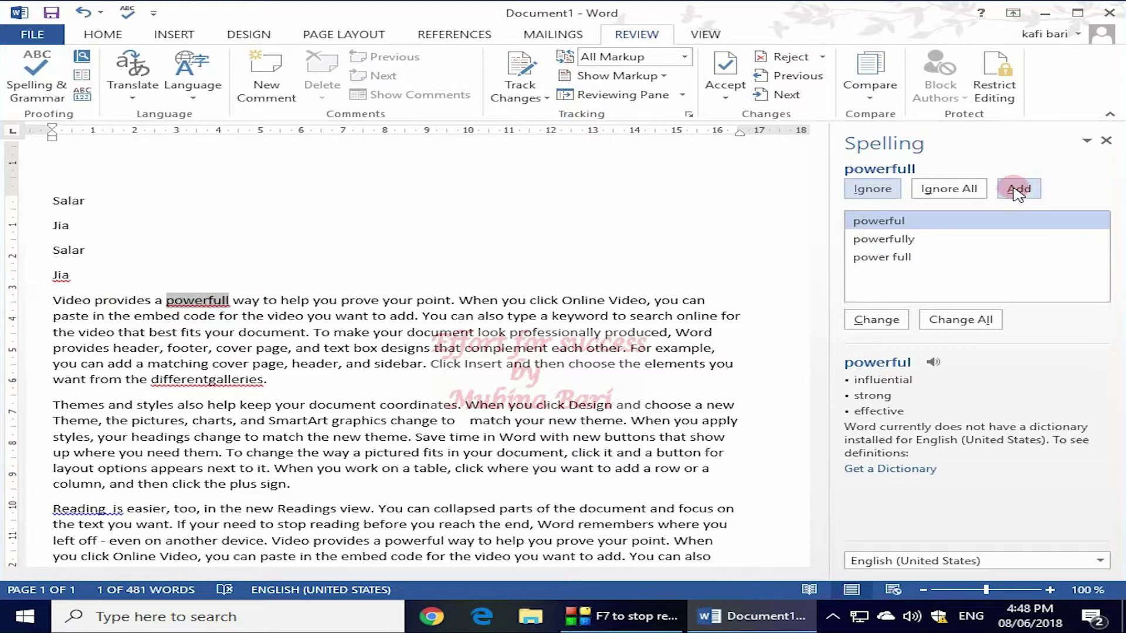
left_click(155, 293)
left_click_drag(163, 300, 222, 308)
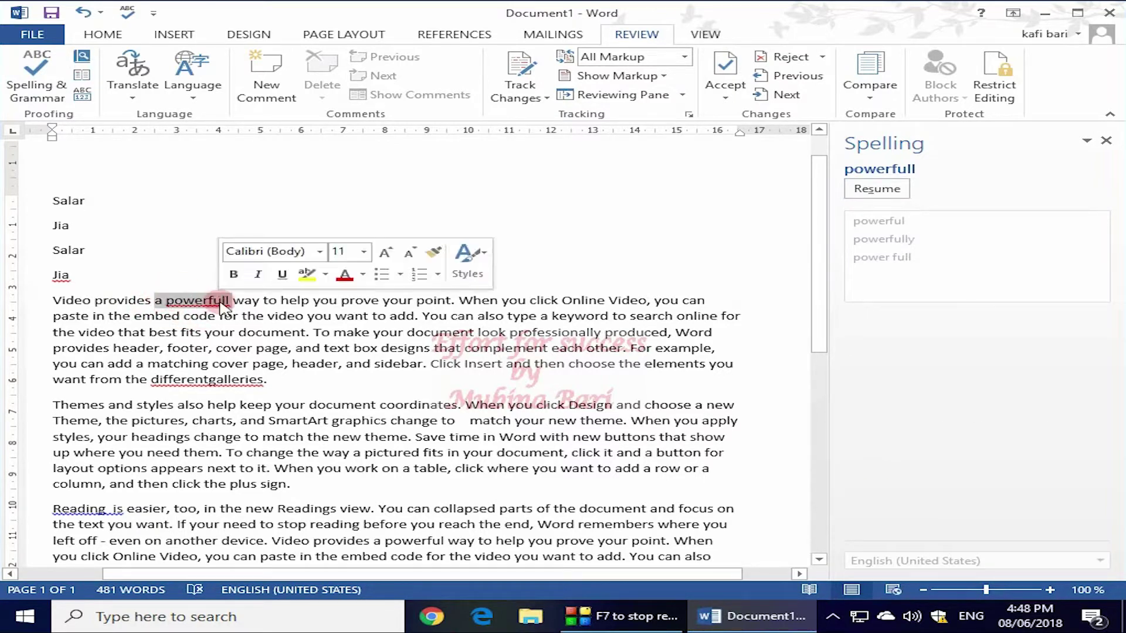
left_click(38, 73)
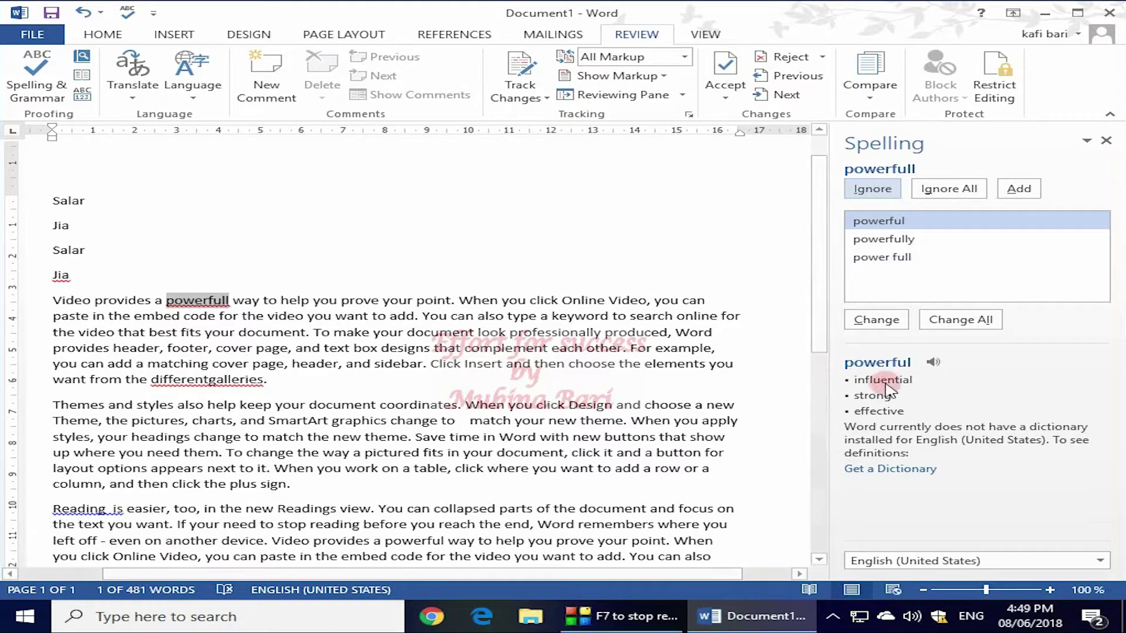
left_click(932, 364)
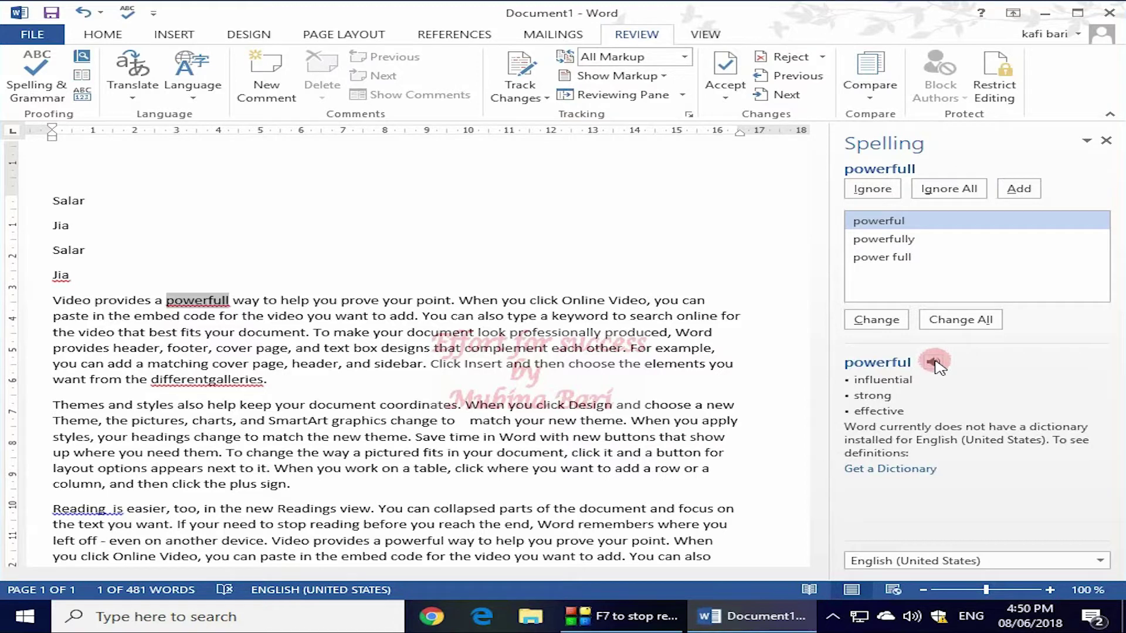
left_click(878, 321)
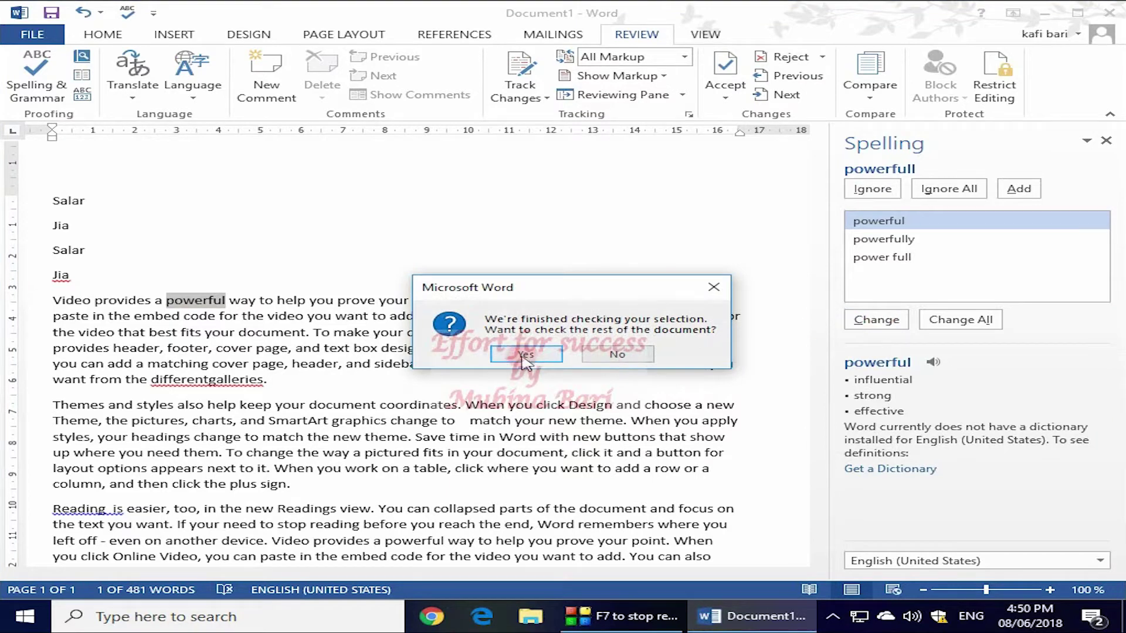
- Check the rest of the document, correcting "differentgalleries" to "different galleries" and removing the extra space in "Reading is"
left_click(526, 355)
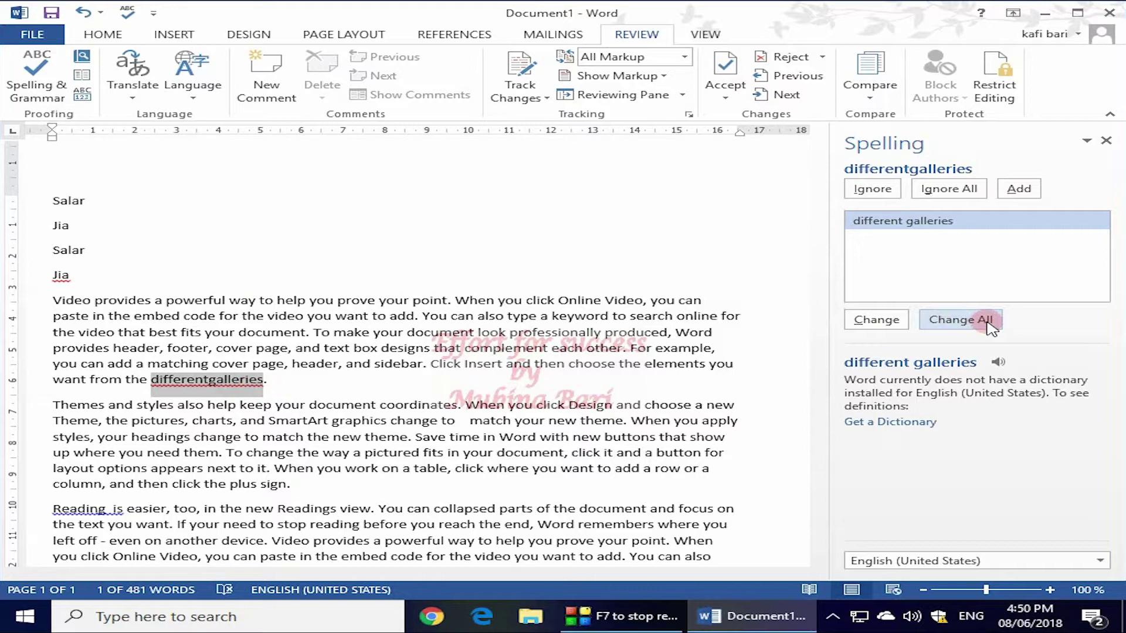
left_click(879, 320)
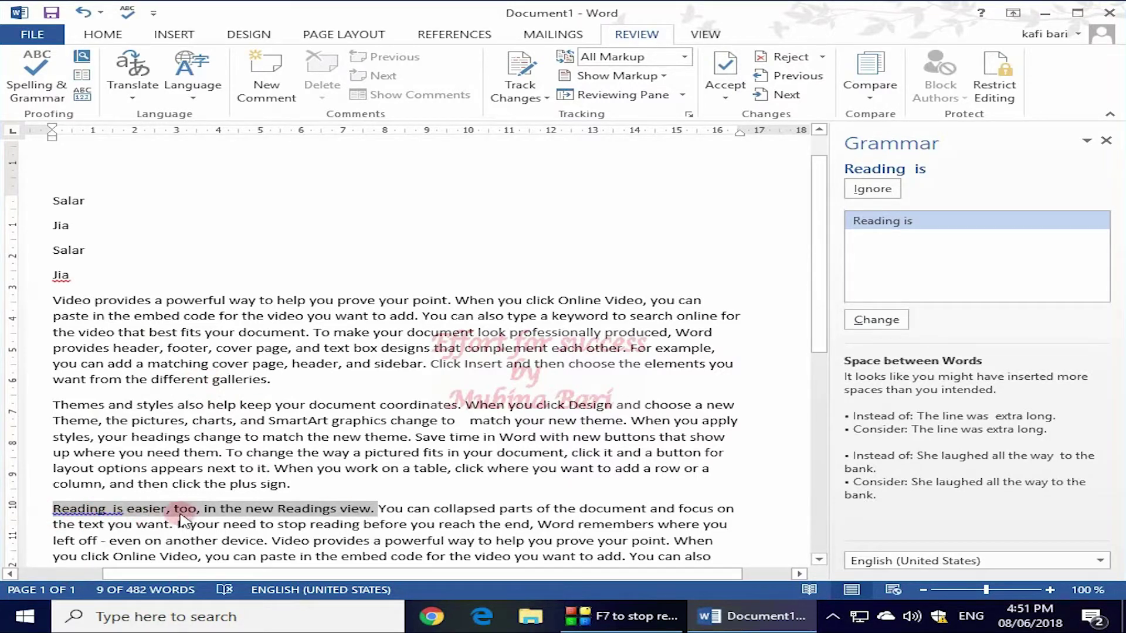
left_click(877, 320)
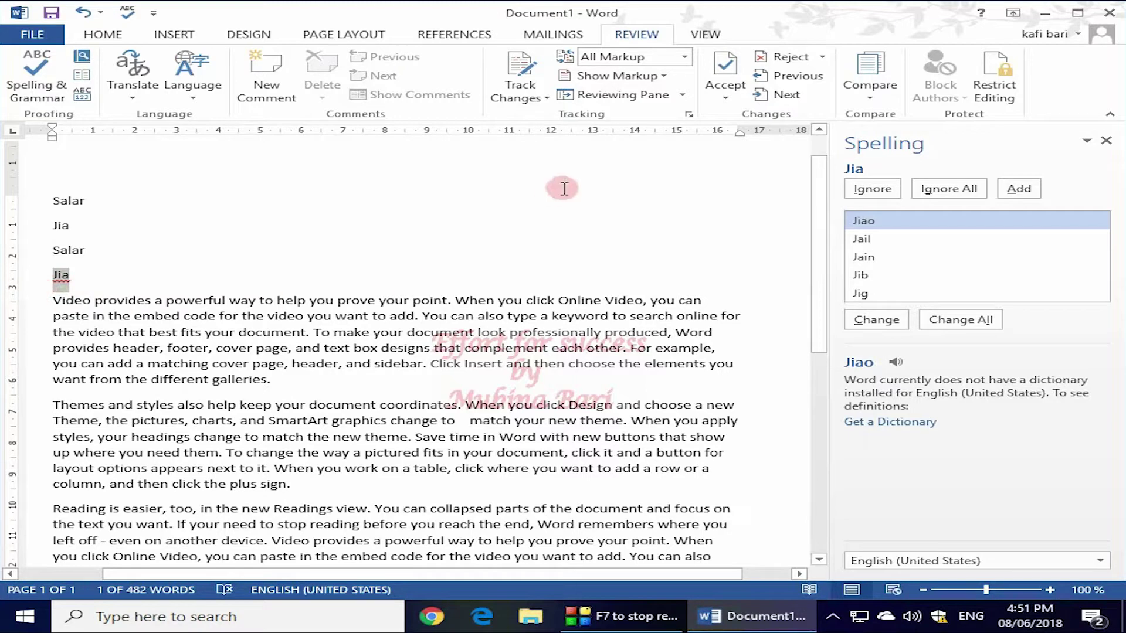
- Ignore the flagged name on the fourth line once and finish the spelling and grammar check
left_click(874, 189)
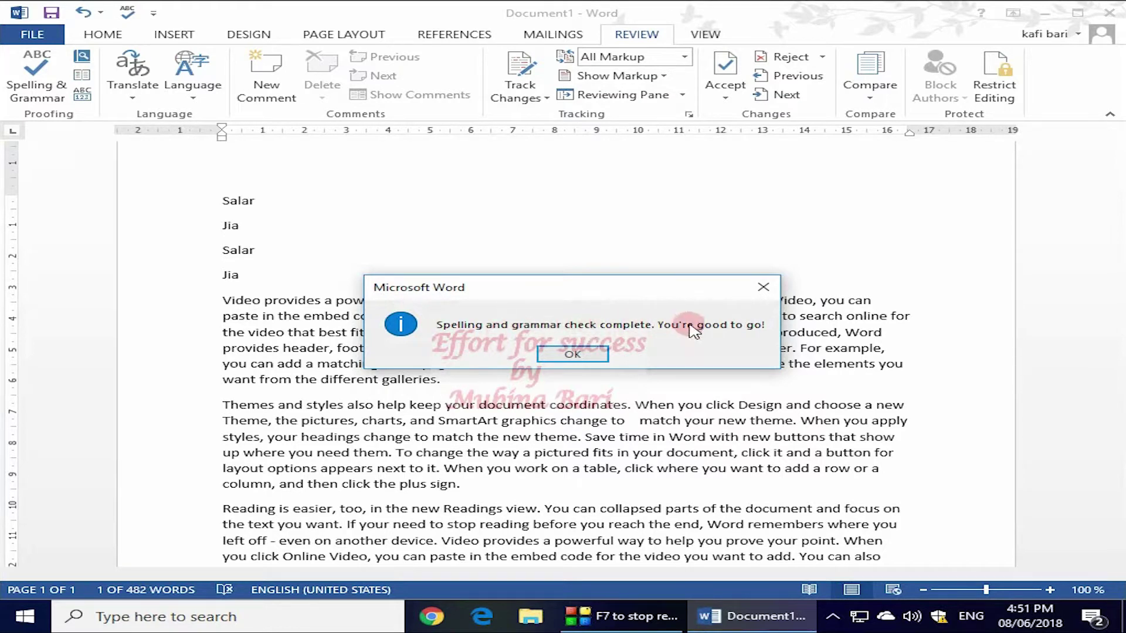
key("Return")
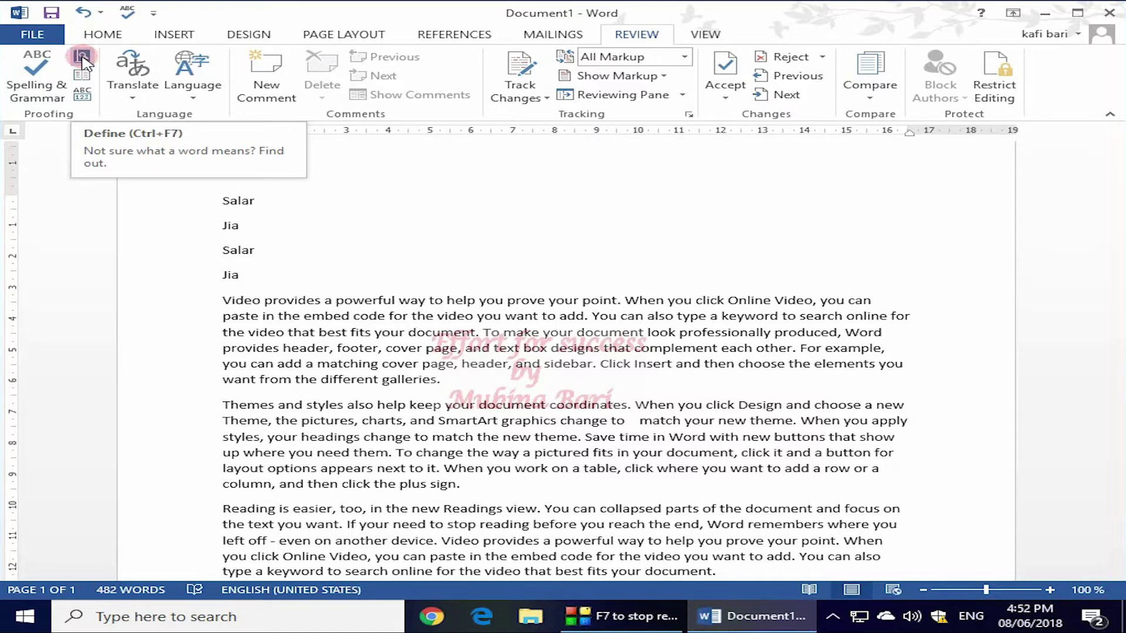
- Look up the definition of "way" in the first paragraph, and dismiss the list of downloadable dictionaries
left_click(82, 59)
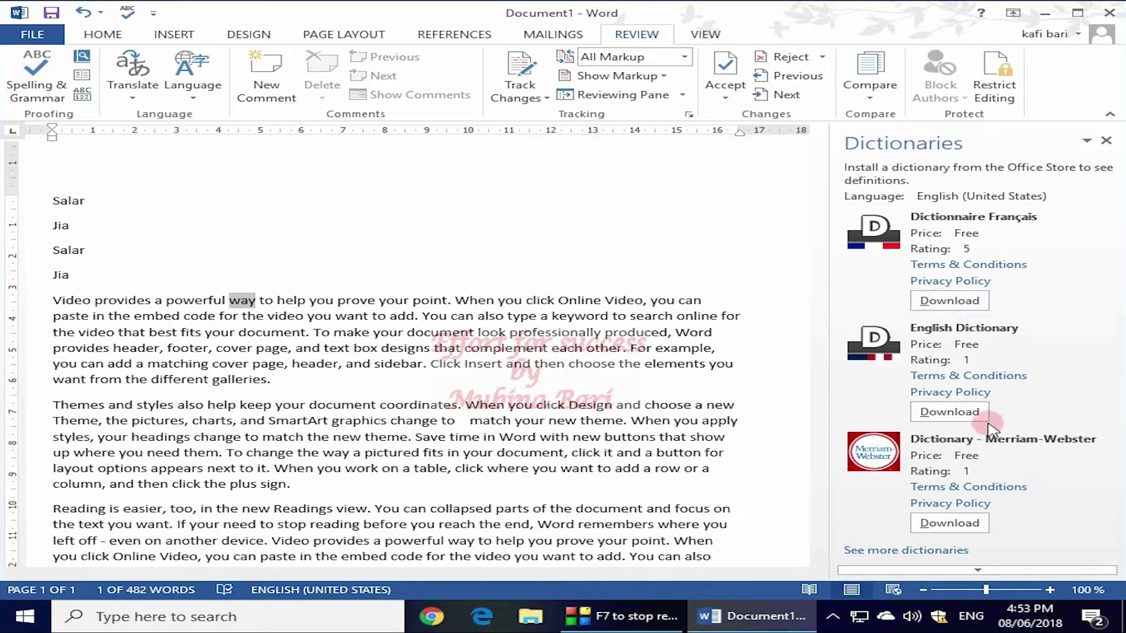
left_click(1107, 141)
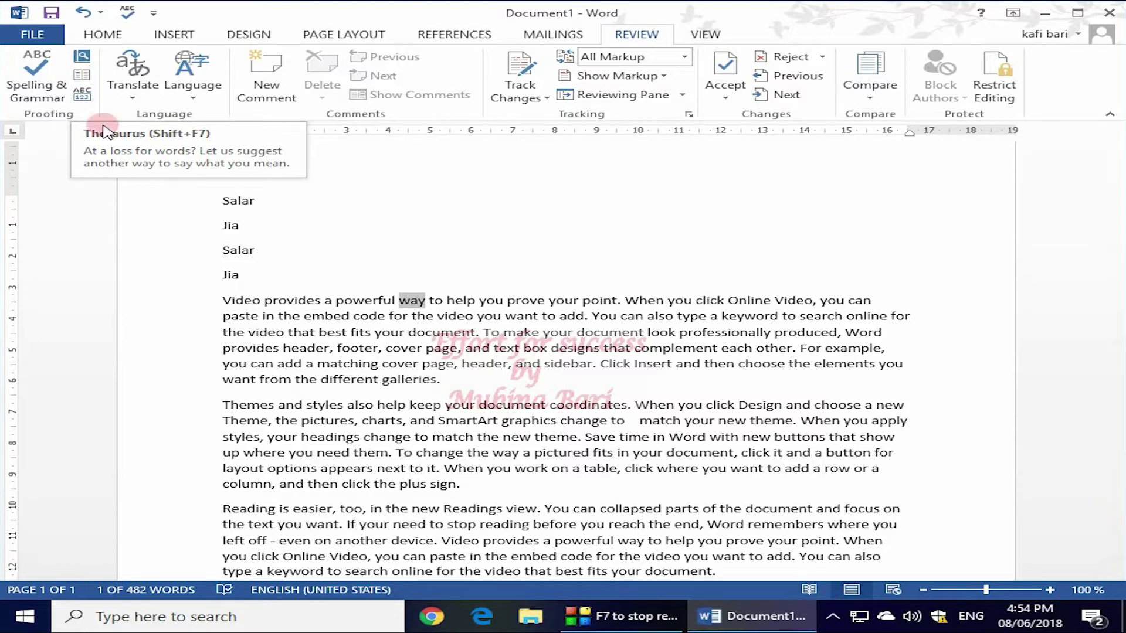
- Look up thesaurus synonyms for "powerful" in the first paragraph and for its synonym "controlling", and close the thesaurus
left_click(336, 299)
left_click_drag(336, 299, 395, 300)
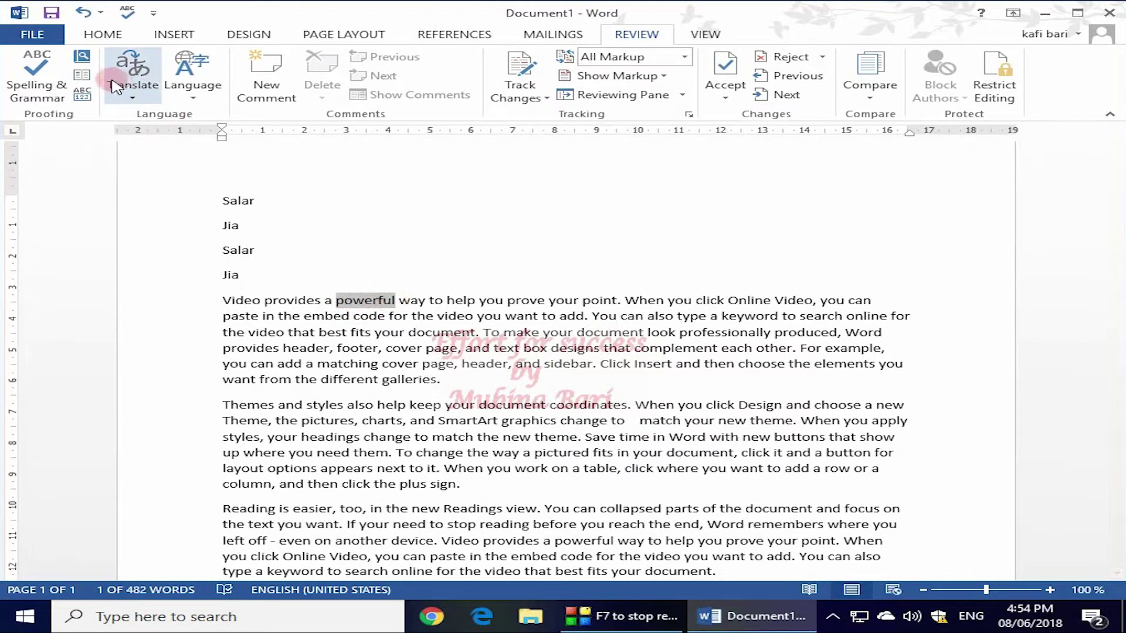
left_click(82, 74)
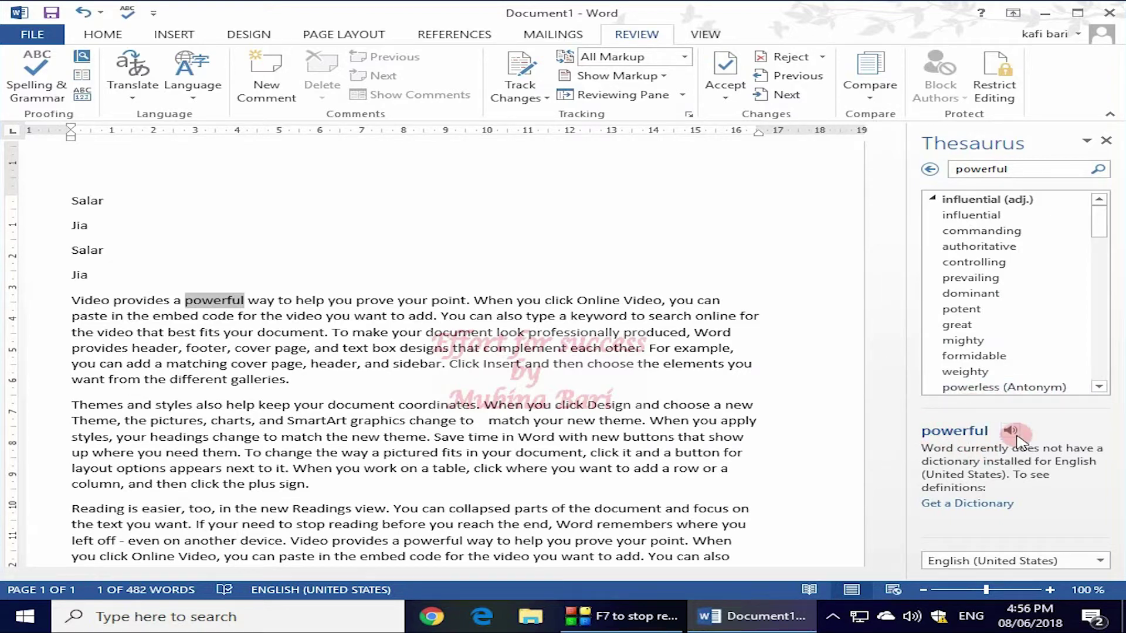
left_click(993, 264)
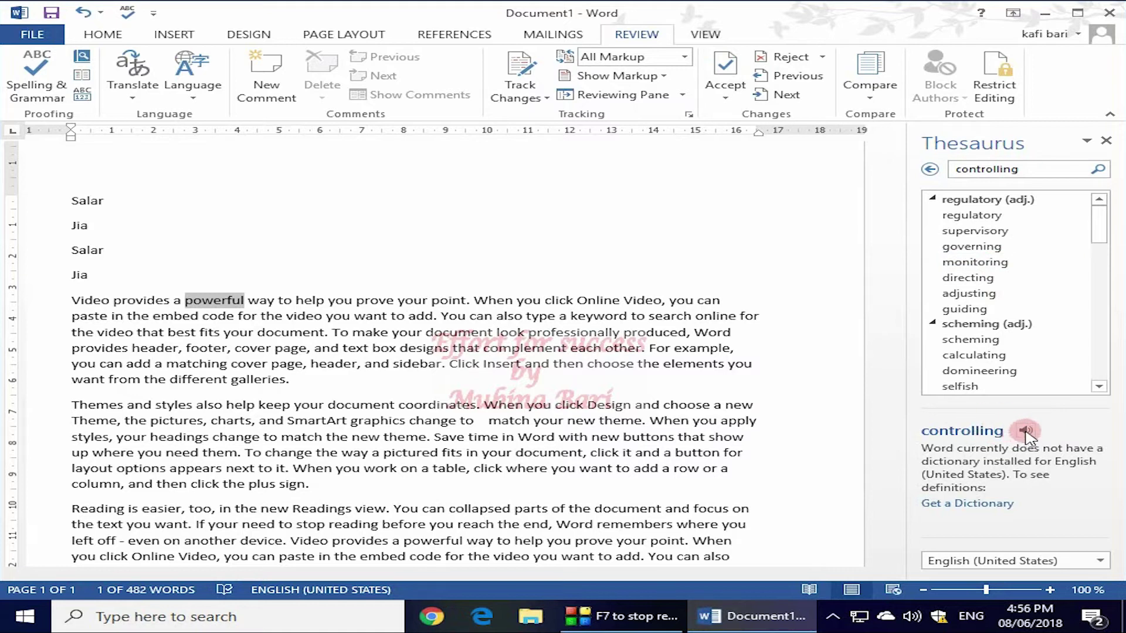
left_click(504, 227)
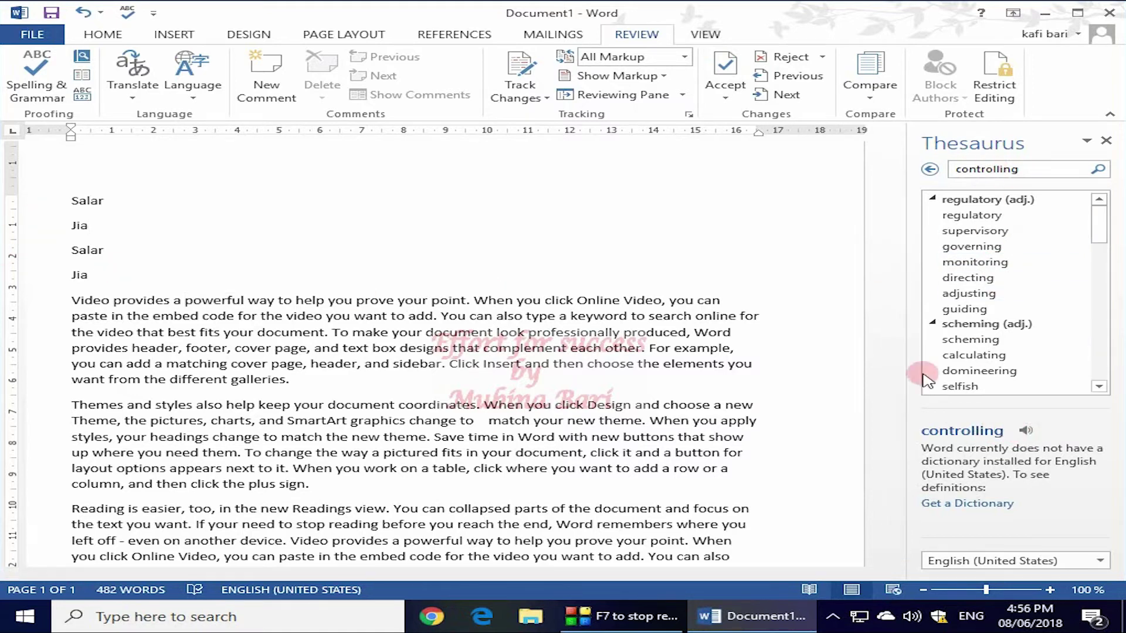
left_click(1106, 141)
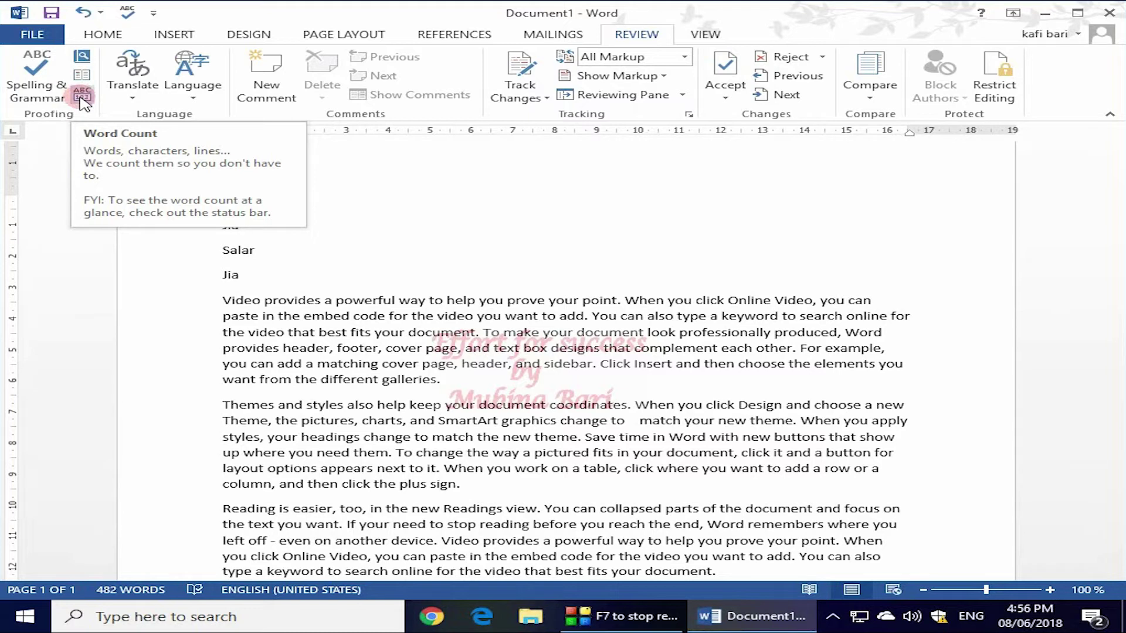
- View the document's word count statistics and close them
left_click(82, 97)
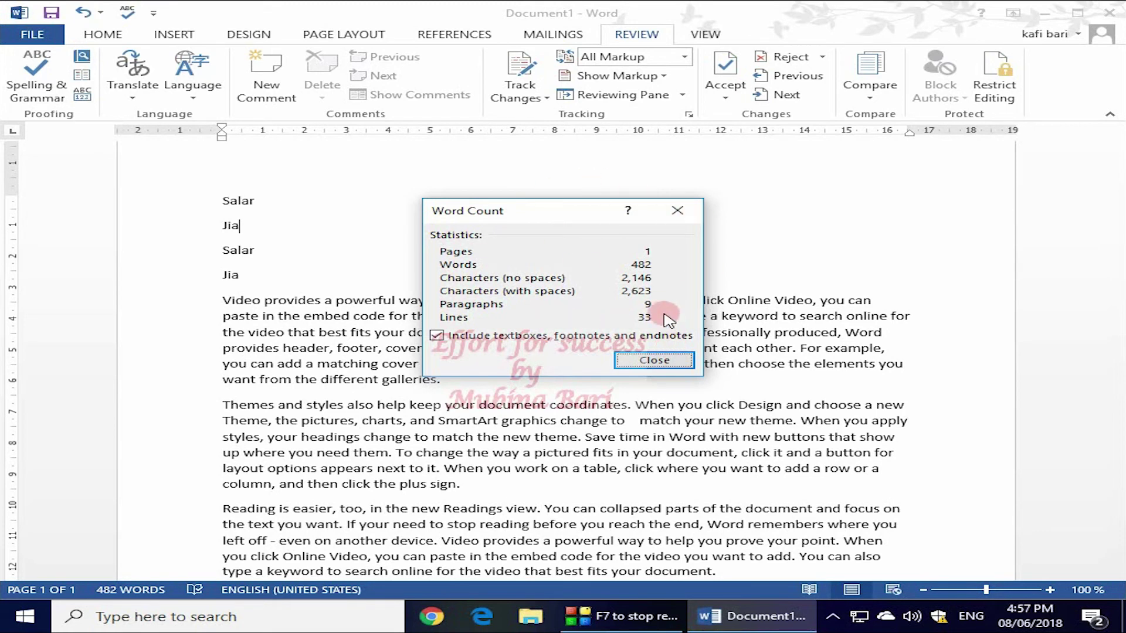
left_click(677, 210)
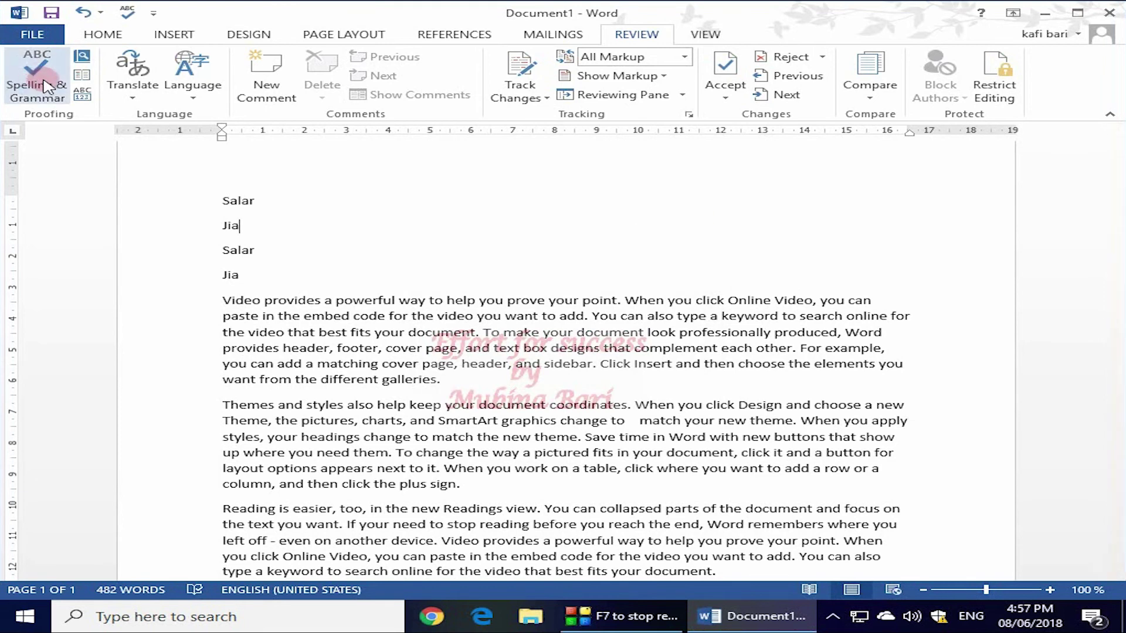